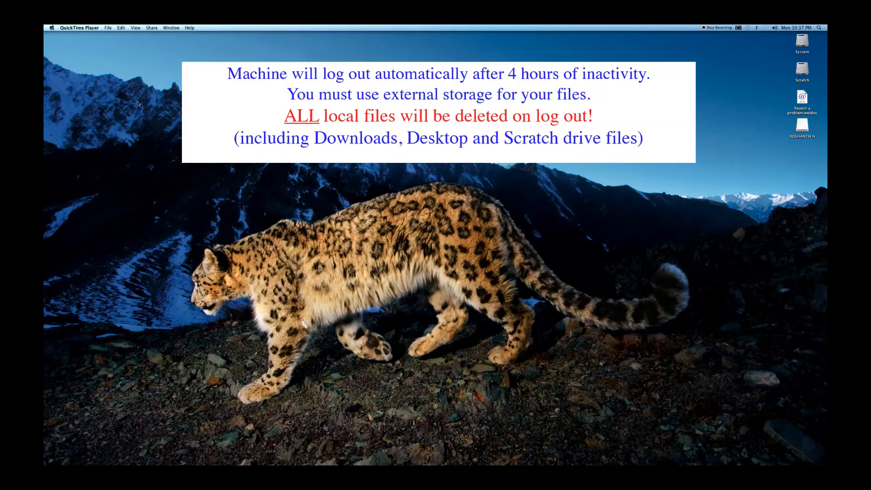
# Launch Compressor from the Final Cut Studio stack.
pyautogui.moveTo(525, 465)
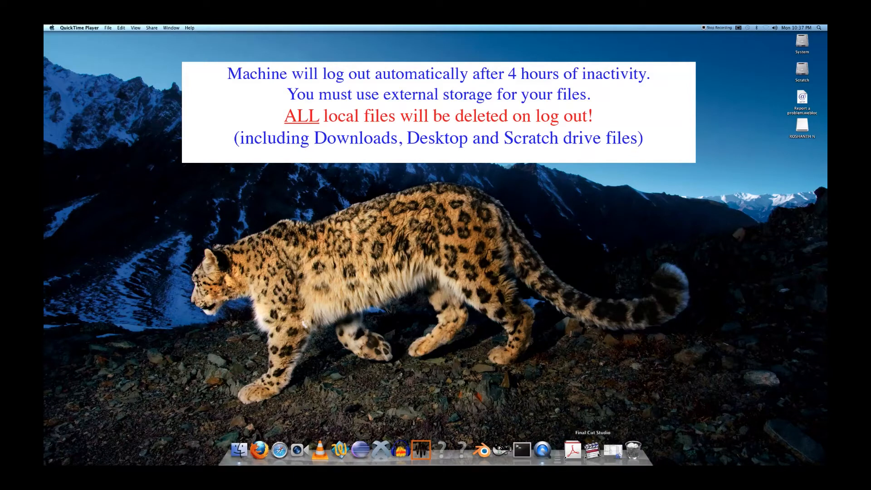
pyautogui.click(593, 451)
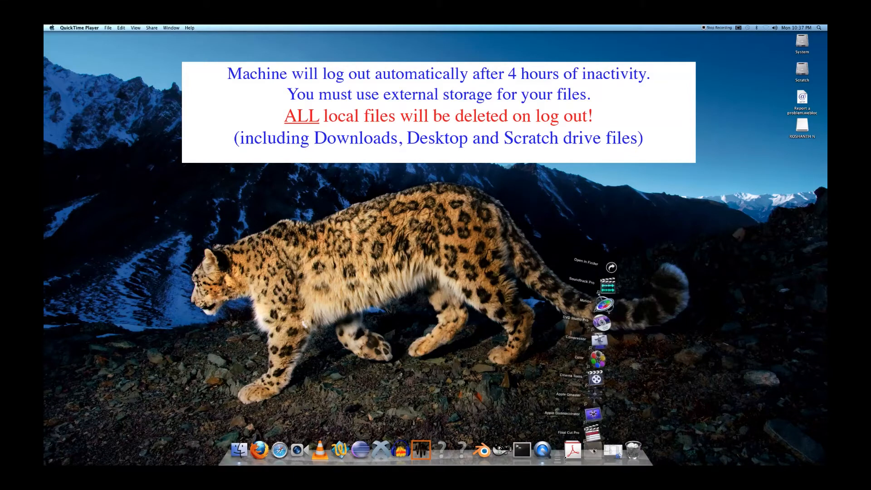
pyautogui.click(600, 334)
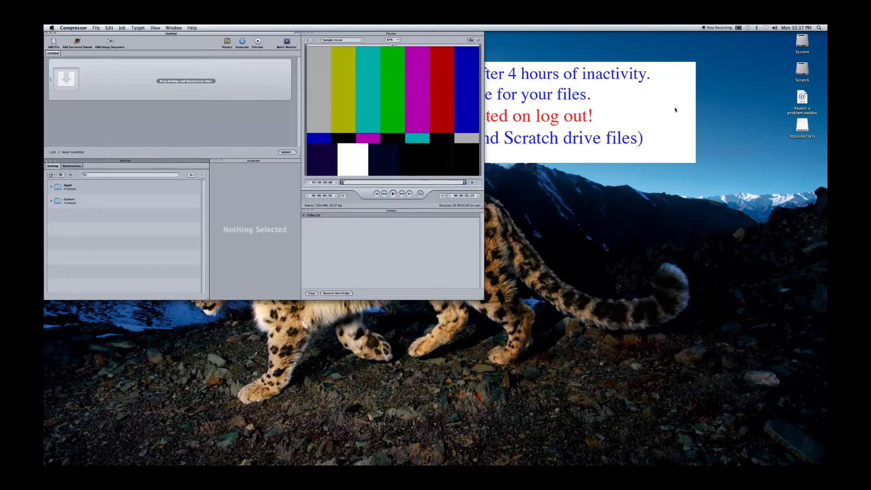
# Open the external drive and navigate through MMEDIA 3IO3 and 3IO3 Compression Exercise to the SONY RAW folder.
pyautogui.doubleClick(805, 125)
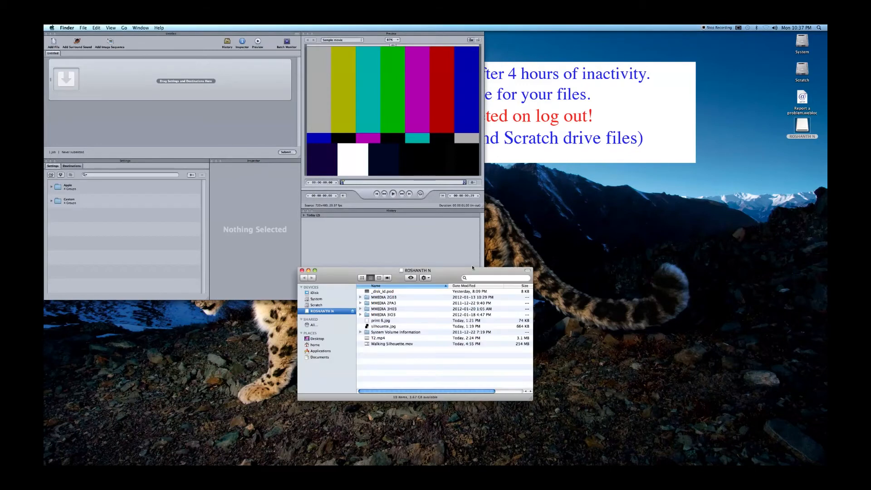
pyautogui.doubleClick(391, 310)
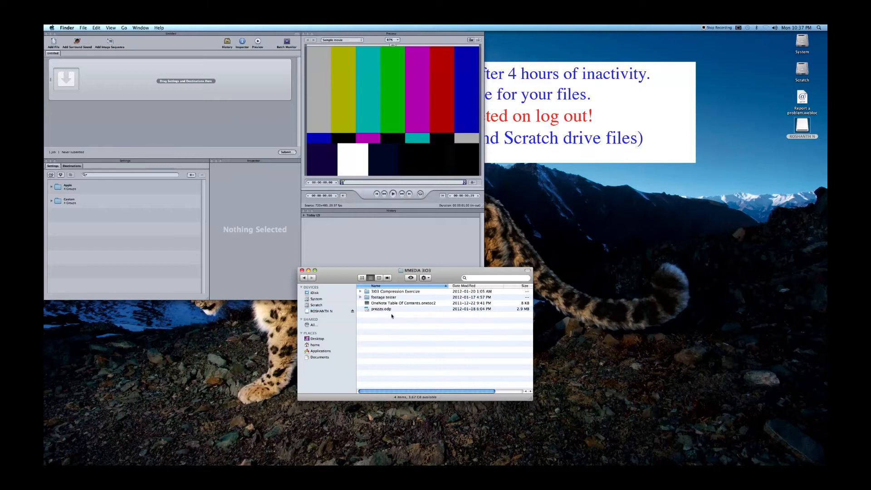
pyautogui.doubleClick(385, 291)
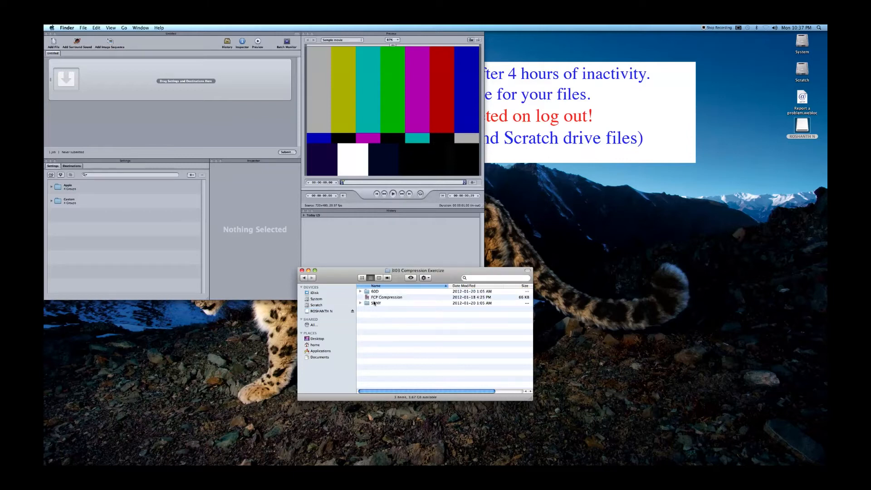
pyautogui.doubleClick(375, 303)
pyautogui.moveTo(363, 270); pyautogui.dragTo(559, 288)
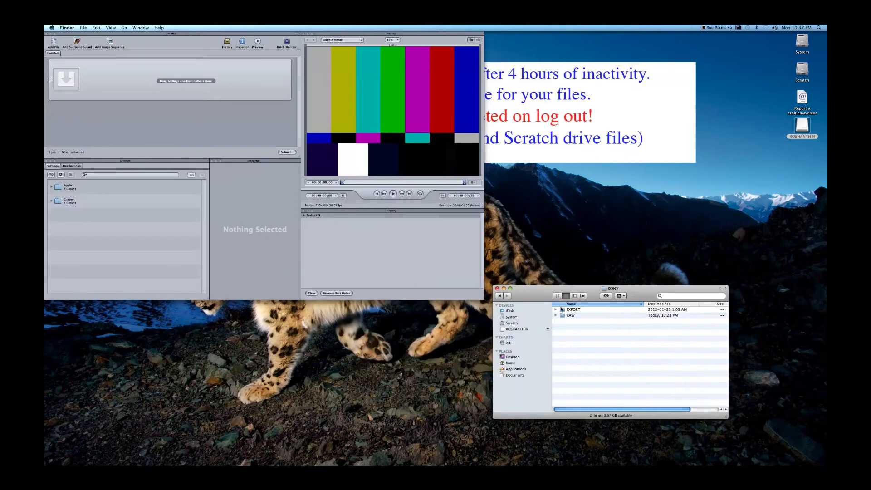
pyautogui.doubleClick(571, 315)
# Add sony traffic.mp4 from the RAW folder to the Compressor batch as a new job.
pyautogui.click(580, 322)
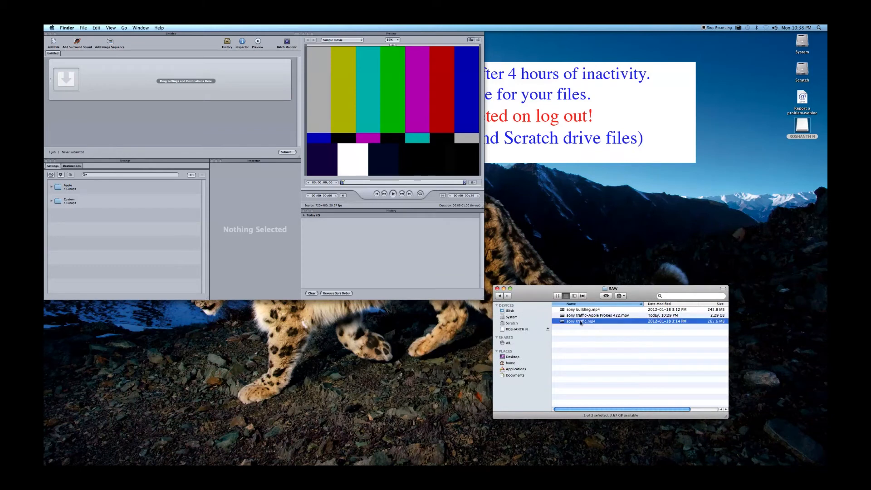
pyautogui.moveTo(581, 321); pyautogui.dragTo(154, 82)
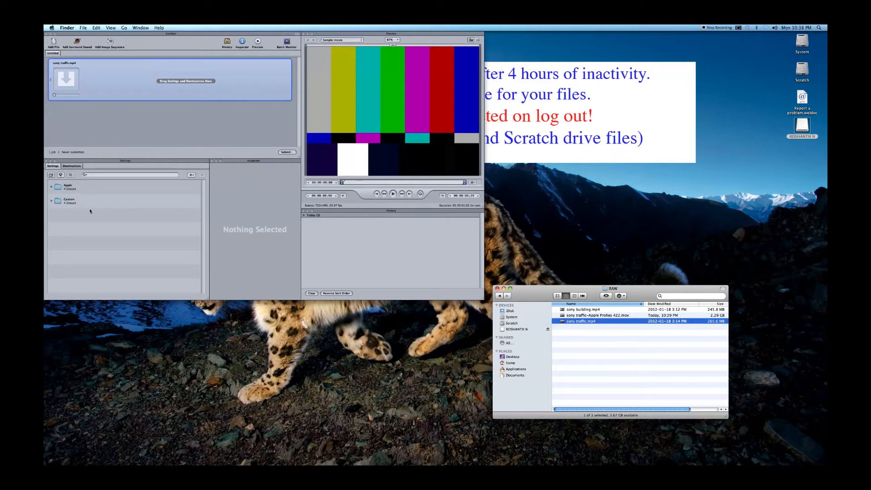
# Search the settings for ProRes and apply Apple ProRes 422 (Proxy) to the sony traffic job.
pyautogui.click(95, 175)
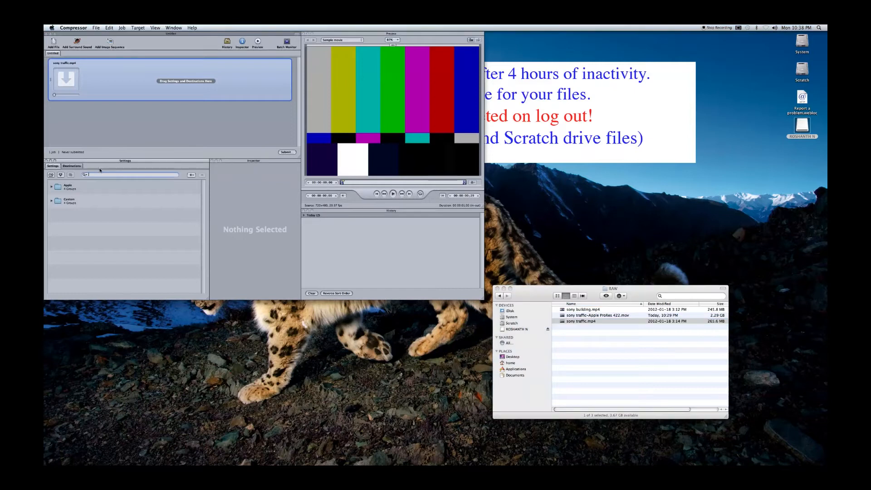
pyautogui.write('ProRes')
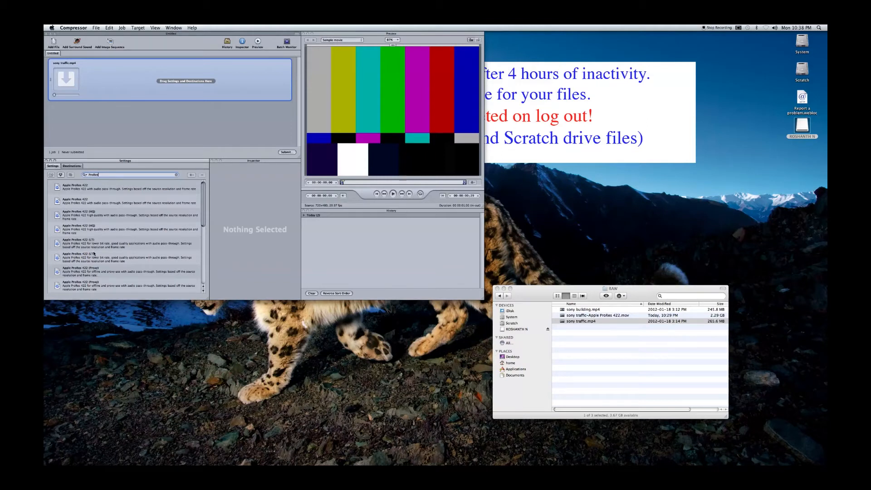
pyautogui.click(84, 273)
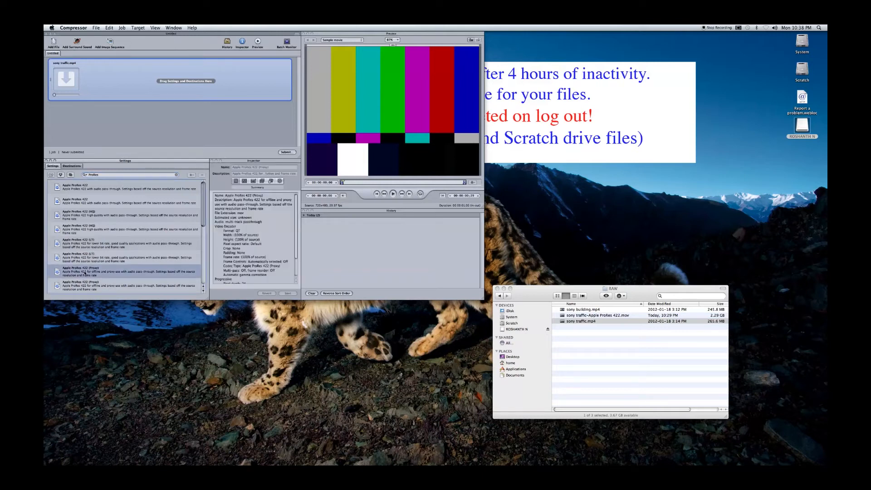
pyautogui.moveTo(85, 273); pyautogui.dragTo(130, 74)
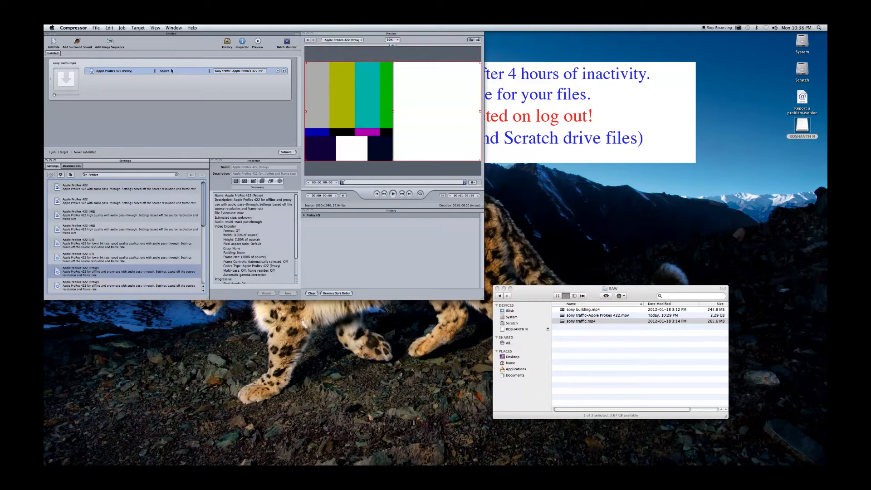
# Expand the Apple destinations list to review available output locations.
pyautogui.click(77, 167)
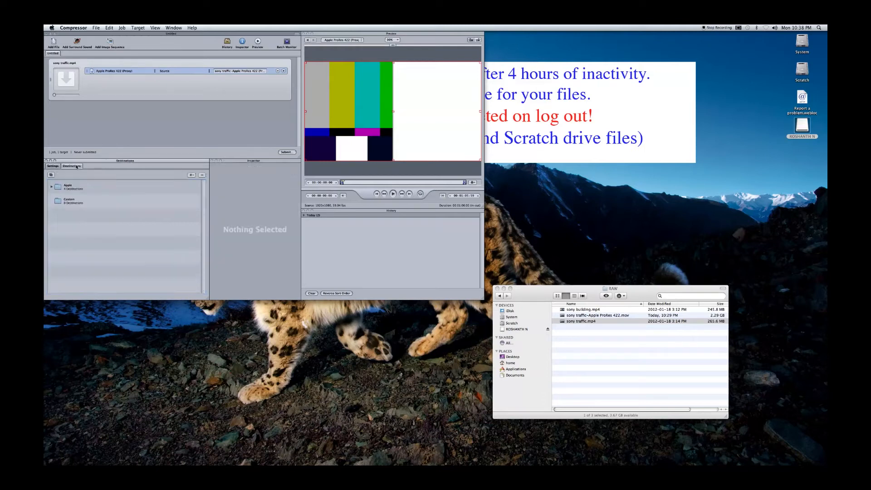
pyautogui.click(51, 187)
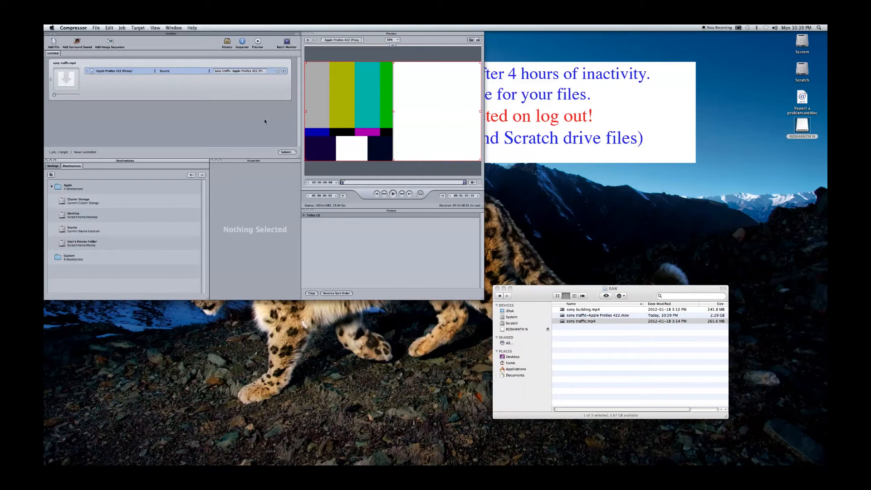
# Submit the batch under the name Sony Traffic Pro Res.
pyautogui.click(291, 153)
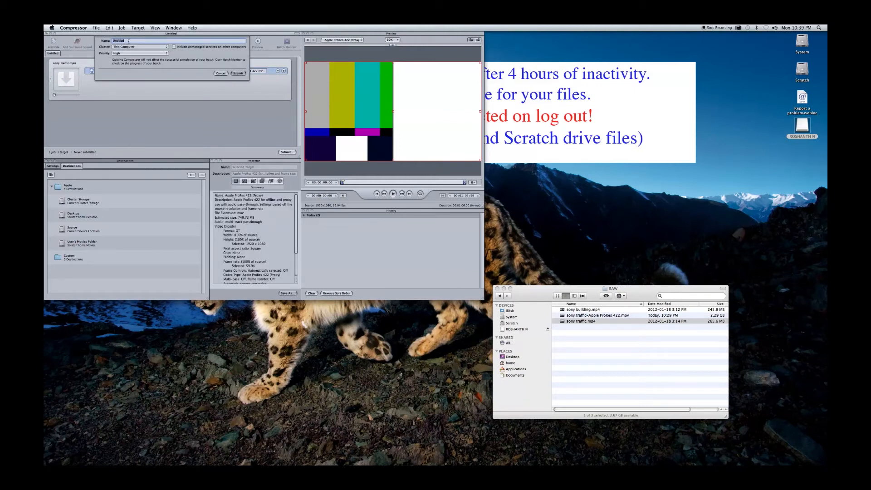
pyautogui.write('Sc')
pyautogui.write('ny Traffic Pr')
pyautogui.write('o Res')
pyautogui.click(236, 75)
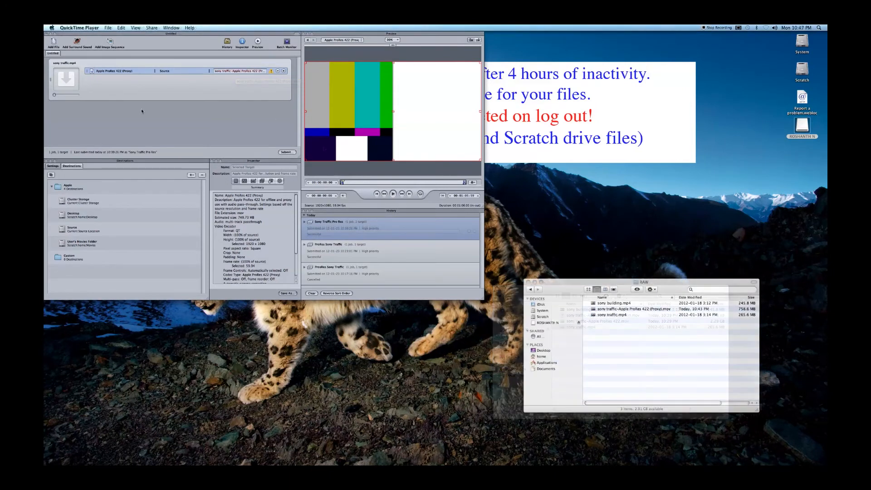
# Inspect the transcoded Apple ProRes 422 (Proxy) file in the RAW folder.
pyautogui.click(566, 291)
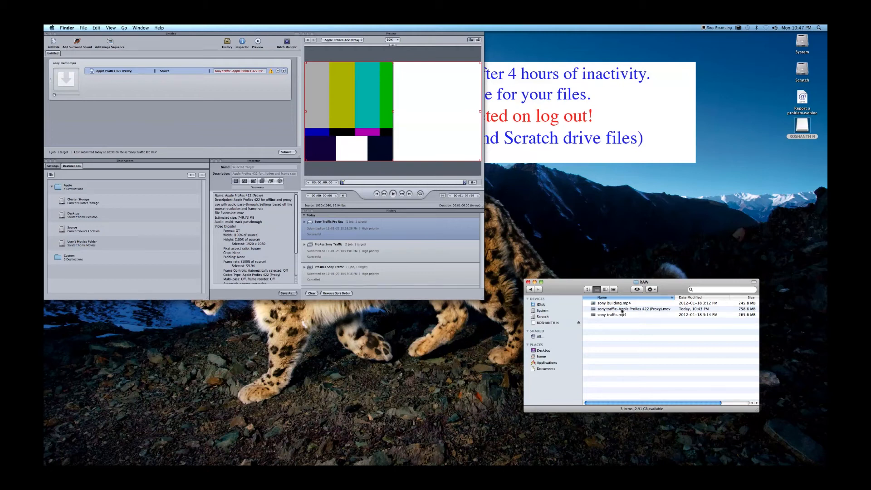
pyautogui.click(666, 310)
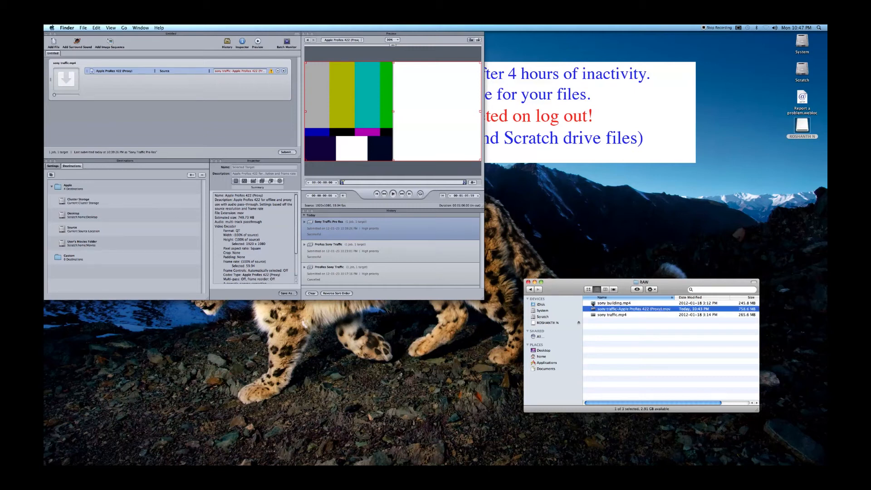
pyautogui.moveTo(557, 292); pyautogui.dragTo(583, 274)
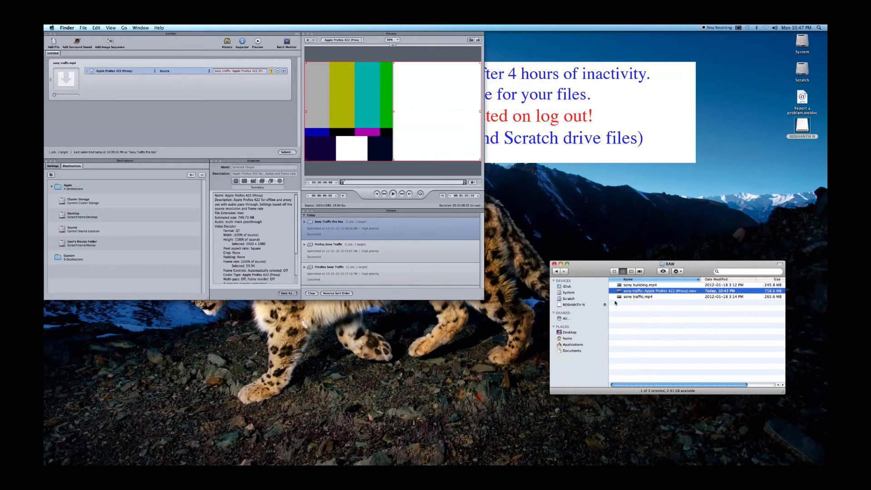
pyautogui.click(201, 133)
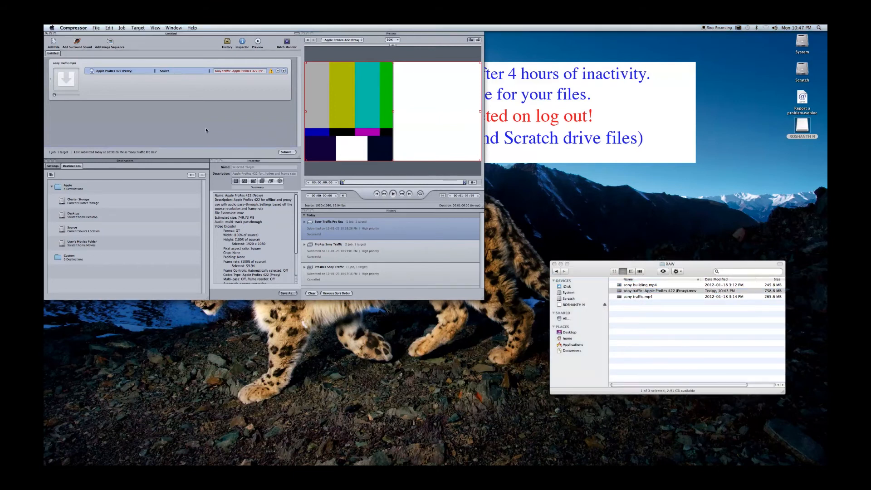
# Quit Compressor.
pyautogui.click(74, 28)
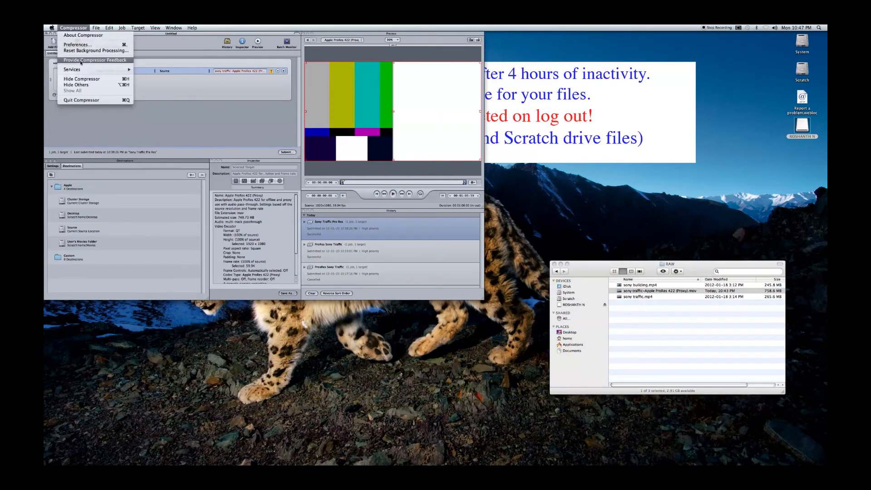
pyautogui.click(71, 101)
pyautogui.click(133, 64)
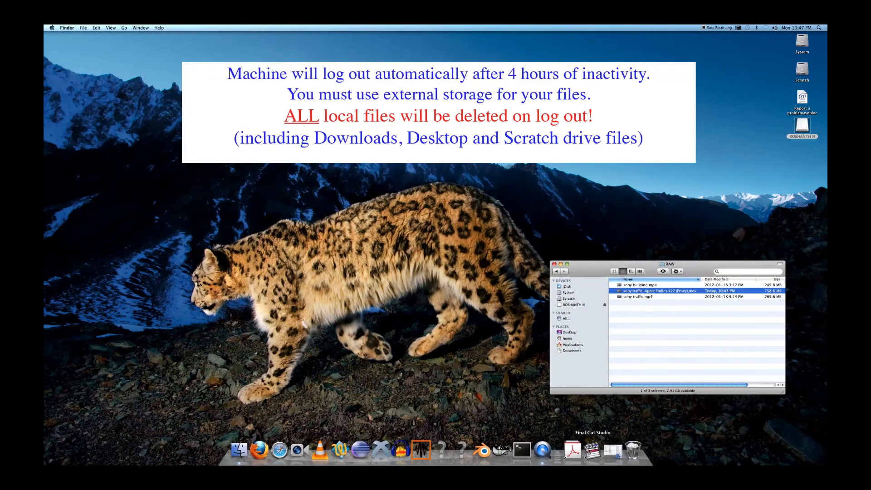
# Launch Final Cut Pro from the Final Cut Studio stack.
pyautogui.click(593, 451)
pyautogui.click(593, 432)
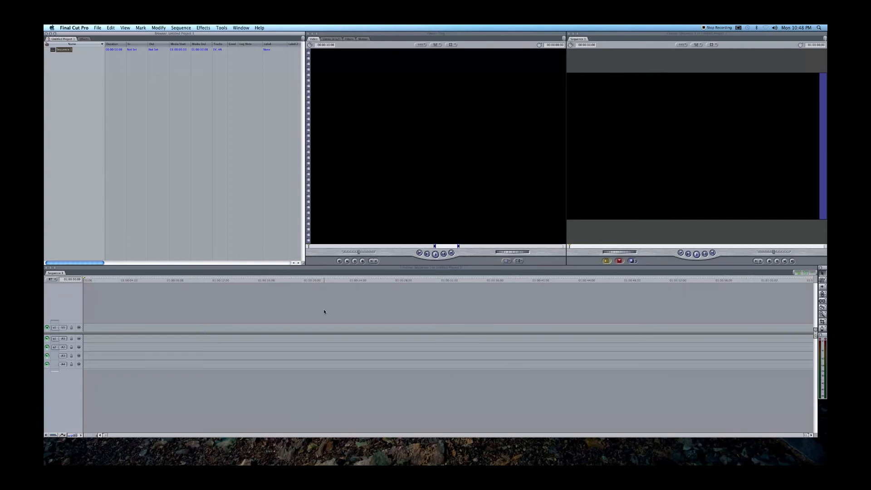
pyautogui.click(78, 102)
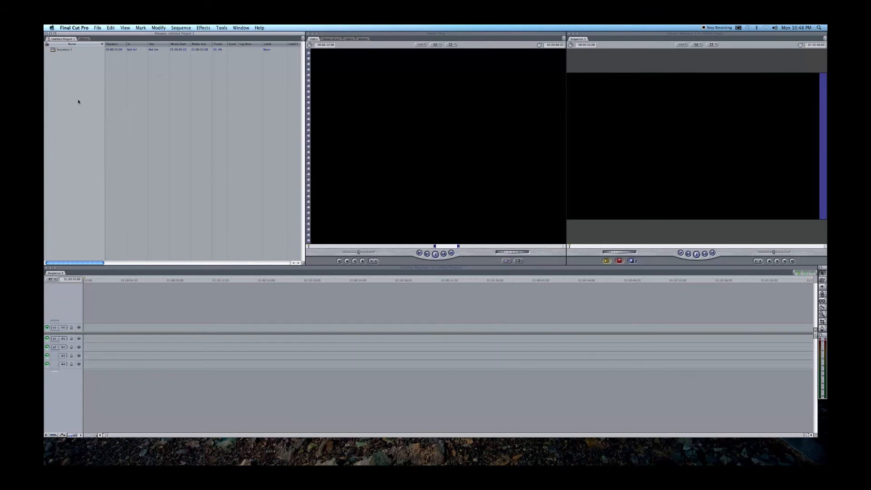
# Rename the project's sequence to Sony Traffic.
pyautogui.click(64, 50)
pyautogui.click(67, 52)
pyautogui.write('Sony1')
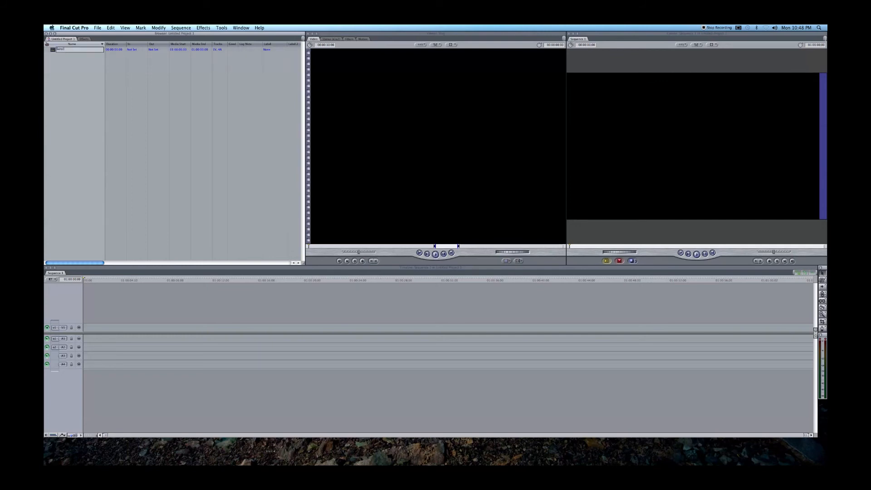
pyautogui.write(' Tri')
pyautogui.press('Return')
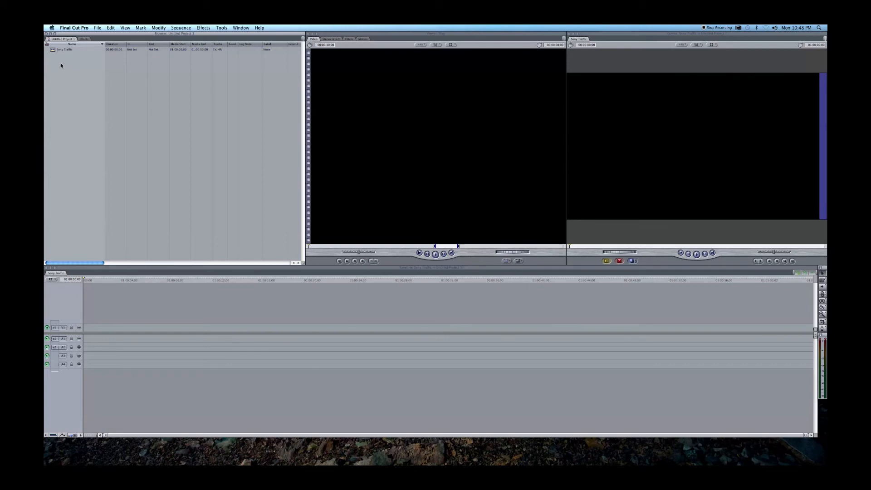
# Create a new bin in the project named Footage.
pyautogui.rightClick(63, 59)
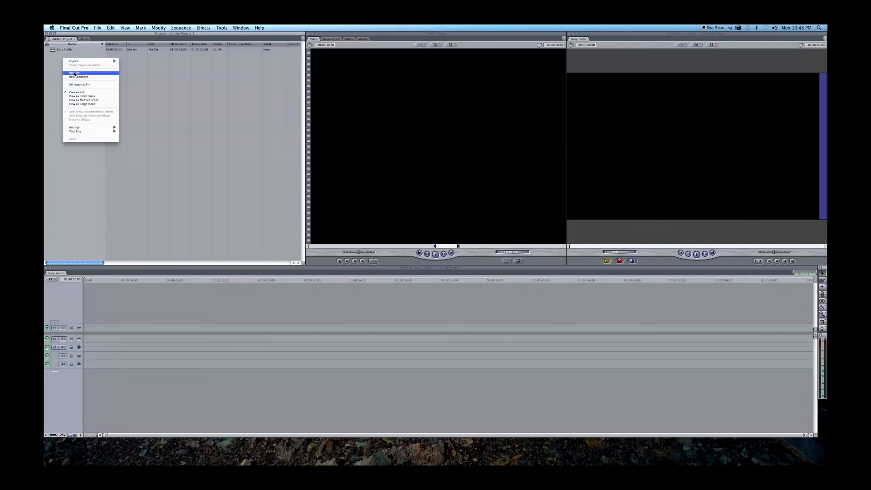
pyautogui.click(75, 73)
pyautogui.write('Footage')
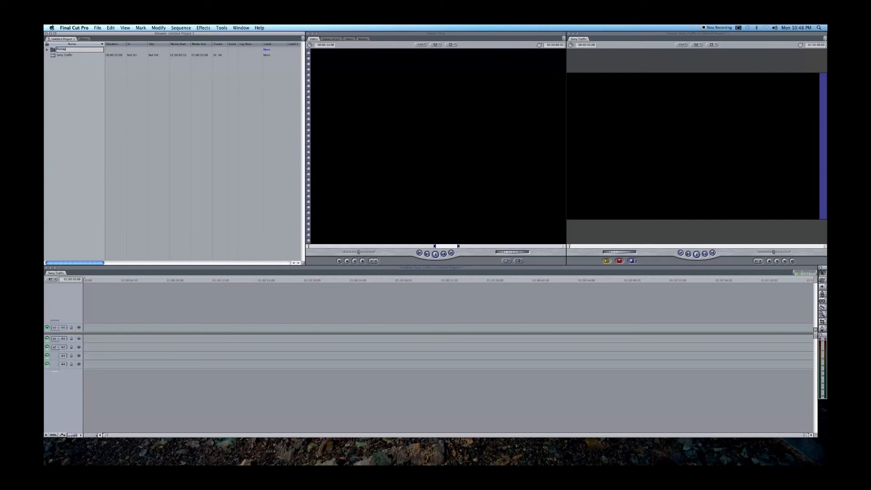
pyautogui.press('Return')
# Import the file sony traffic-Apple ProRes 422 (Proxy).mov from the SONY RAW folder into the Footage bin.
pyautogui.click(61, 75)
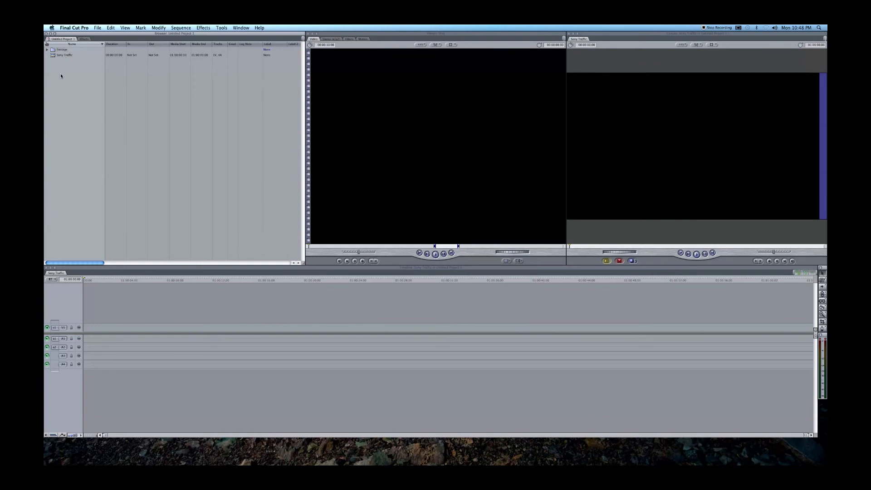
pyautogui.rightClick(63, 50)
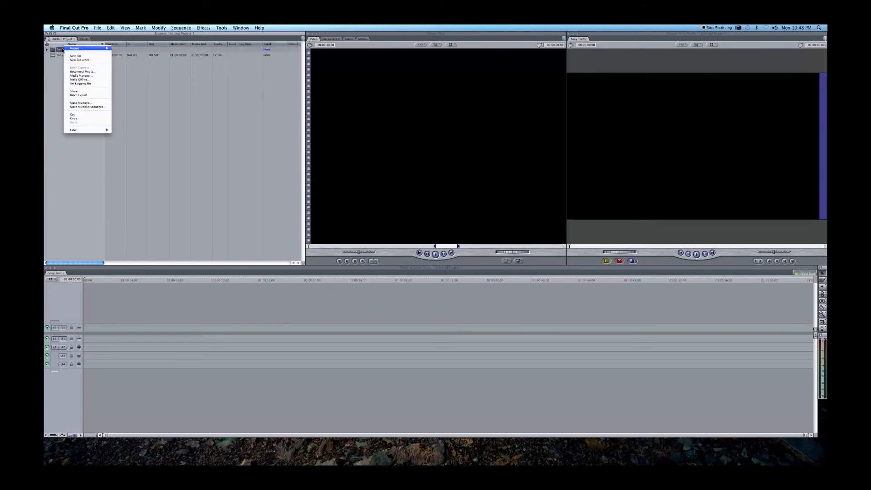
pyautogui.click(119, 51)
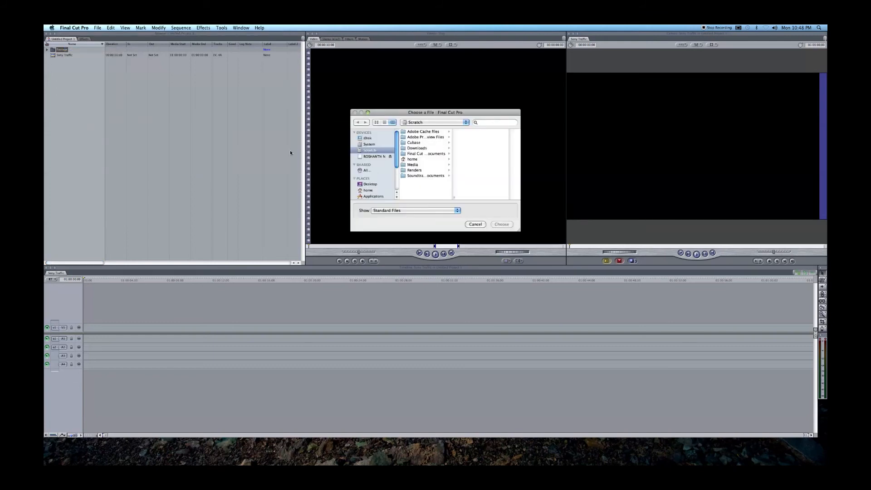
pyautogui.click(374, 156)
pyautogui.click(417, 153)
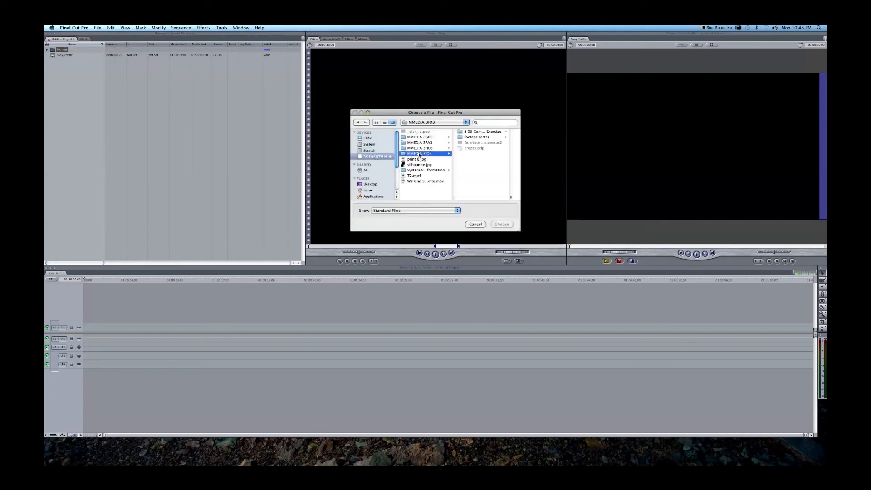
pyautogui.click(481, 133)
pyautogui.click(479, 142)
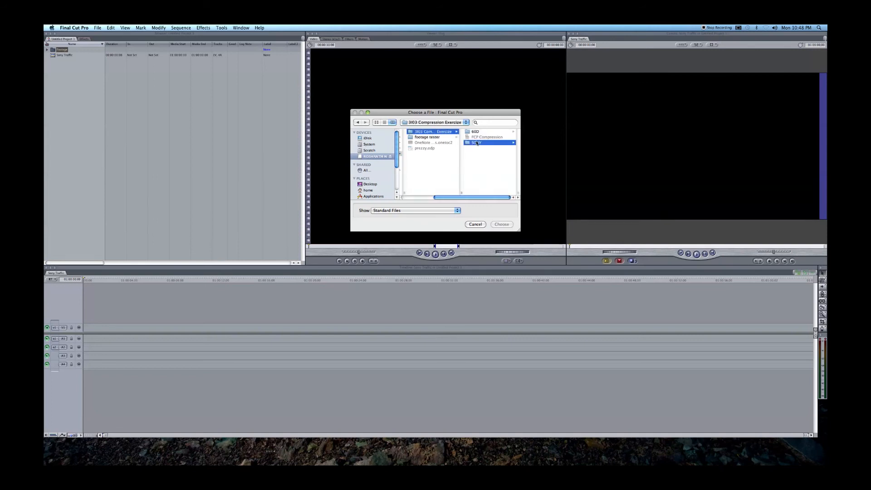
pyautogui.click(484, 137)
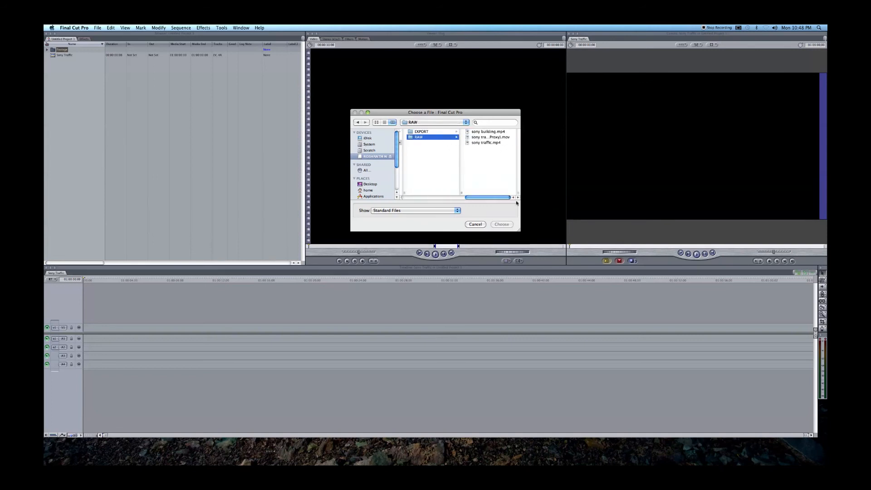
pyautogui.moveTo(518, 229); pyautogui.dragTo(612, 231)
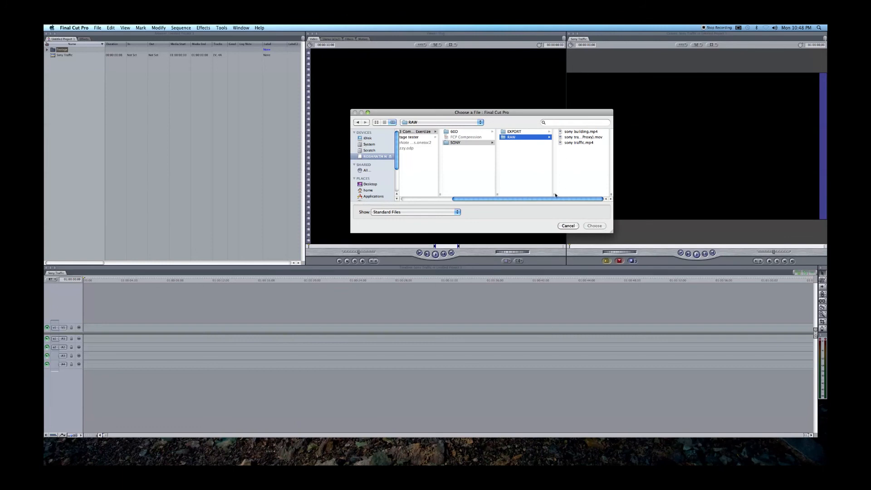
pyautogui.moveTo(554, 194); pyautogui.dragTo(536, 195)
pyautogui.moveTo(604, 194); pyautogui.dragTo(668, 193)
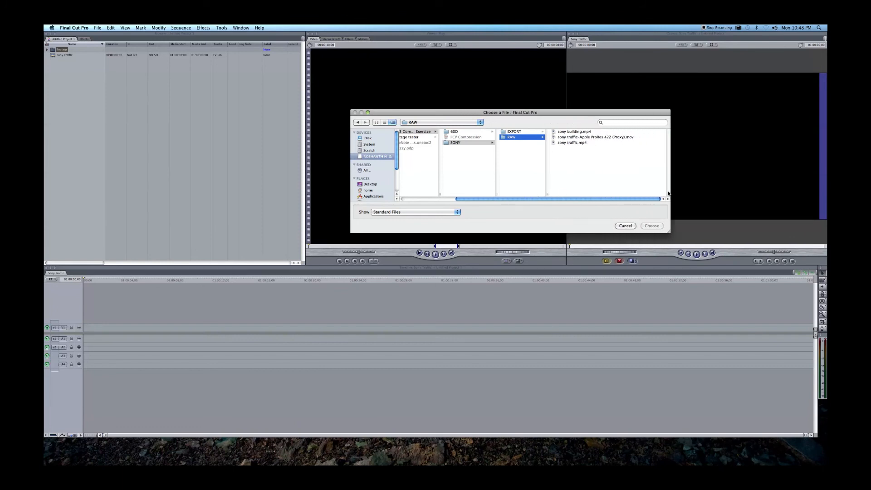
pyautogui.click(610, 137)
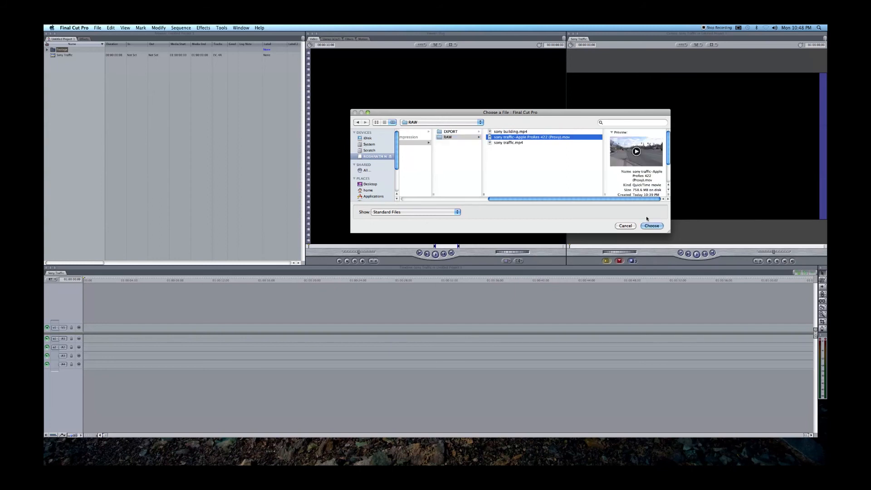
pyautogui.click(652, 226)
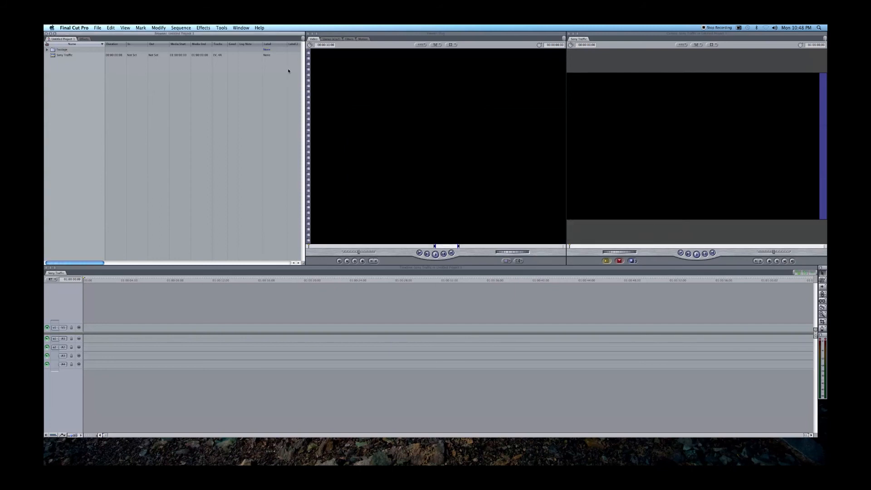
# Edit the ProRes proxy clip from the Footage bin into the Sony Traffic sequence, changing the sequence settings to match the clip.
pyautogui.click(47, 50)
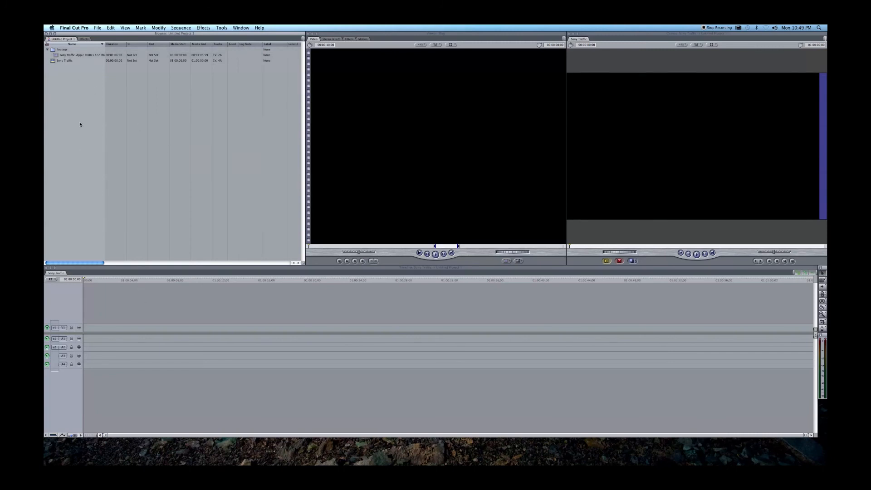
pyautogui.click(67, 62)
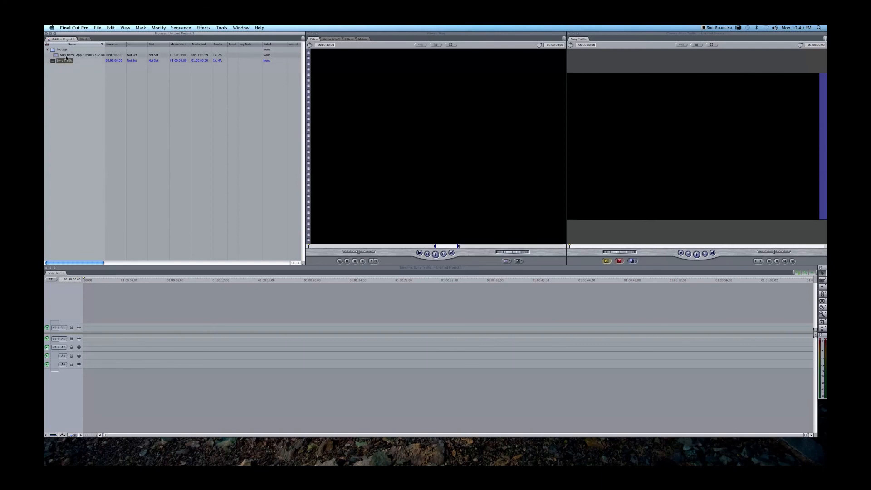
pyautogui.click(68, 56)
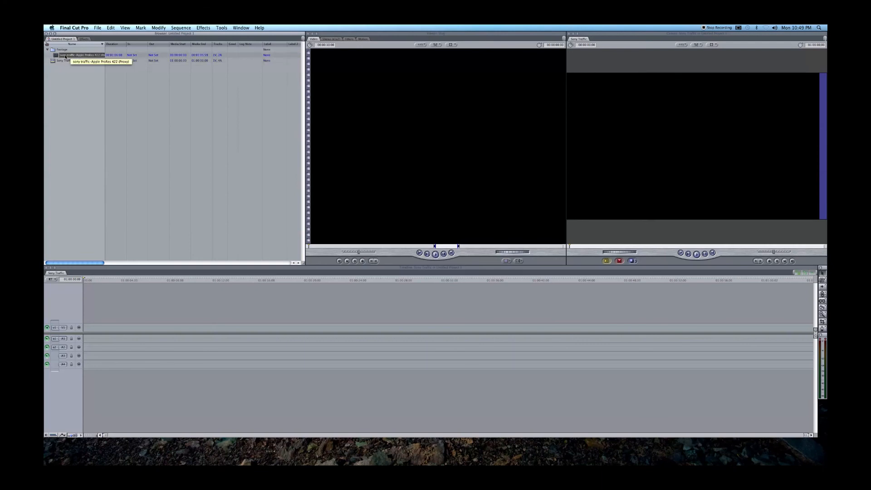
pyautogui.moveTo(68, 58); pyautogui.dragTo(764, 79)
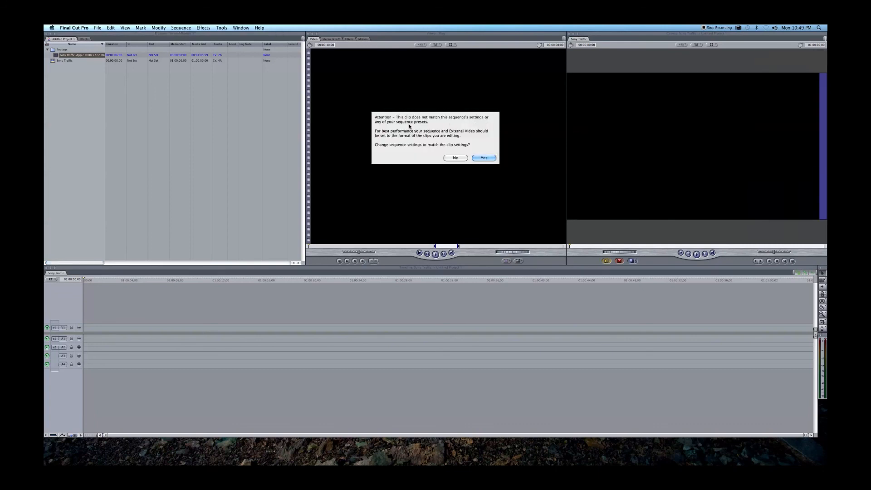
pyautogui.click(483, 158)
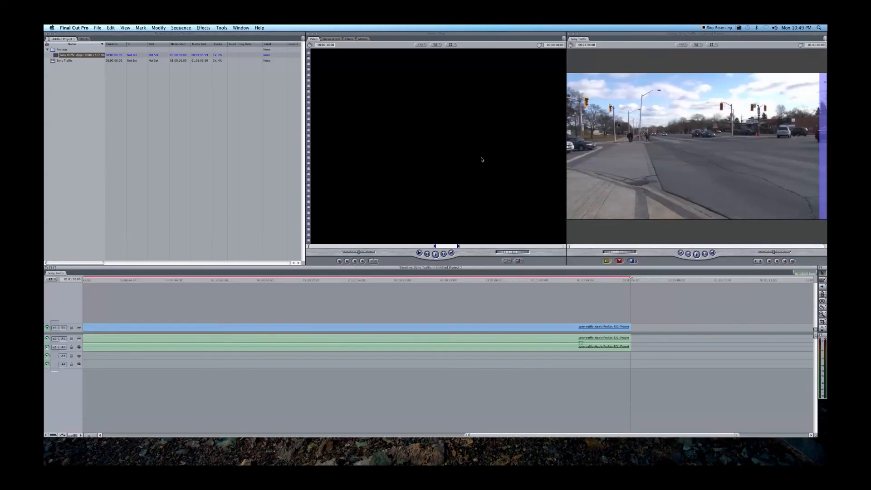
# Select all clips in the timeline and check the Render All options for the sequence.
pyautogui.press('super+a')
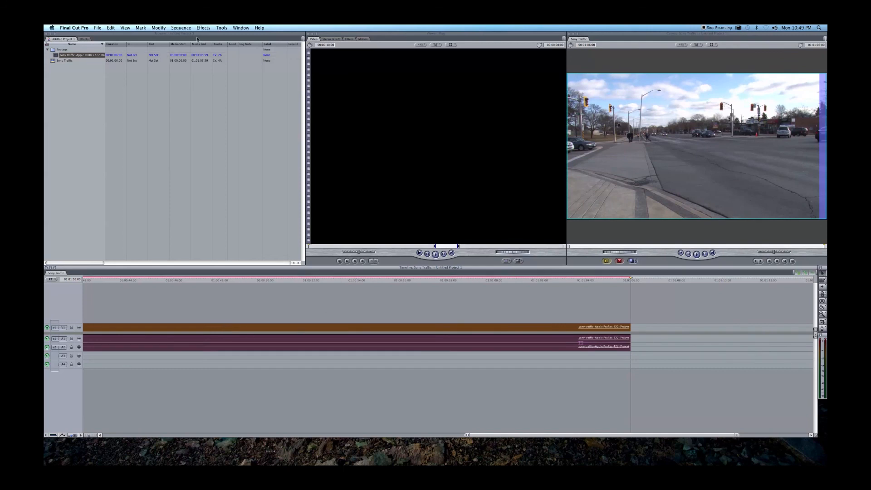
pyautogui.click(182, 28)
pyautogui.moveTo(218, 41)
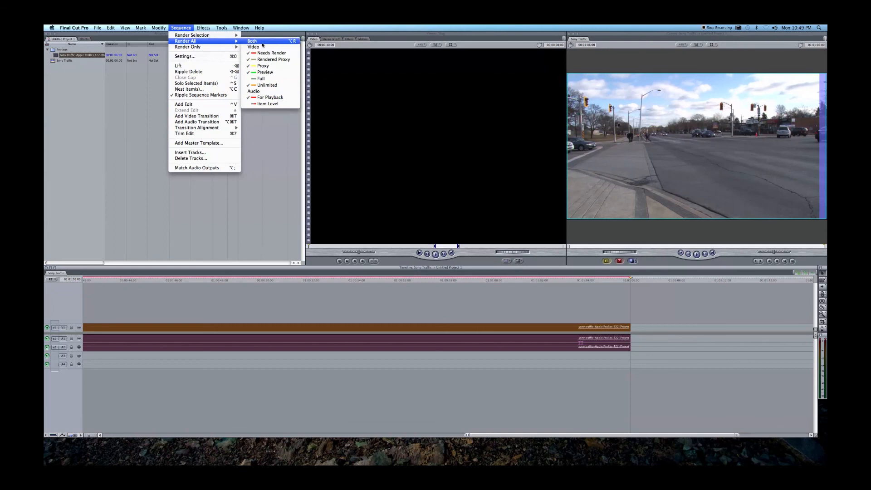
pyautogui.click(274, 300)
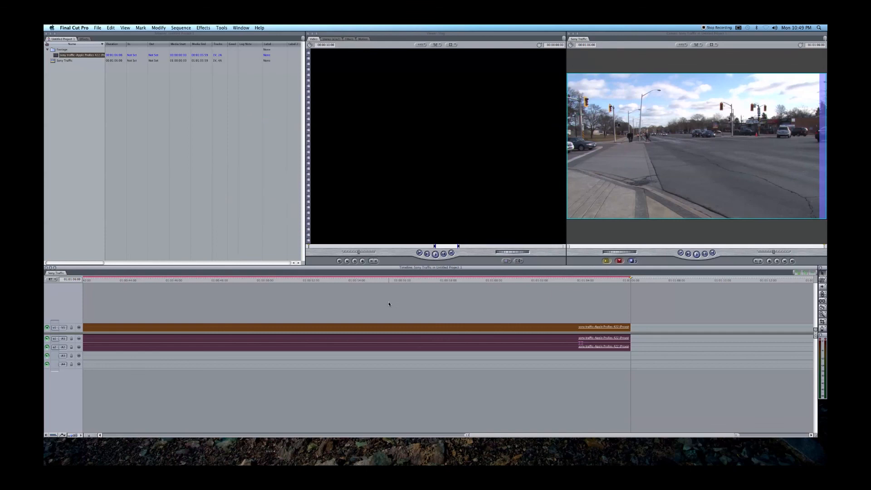